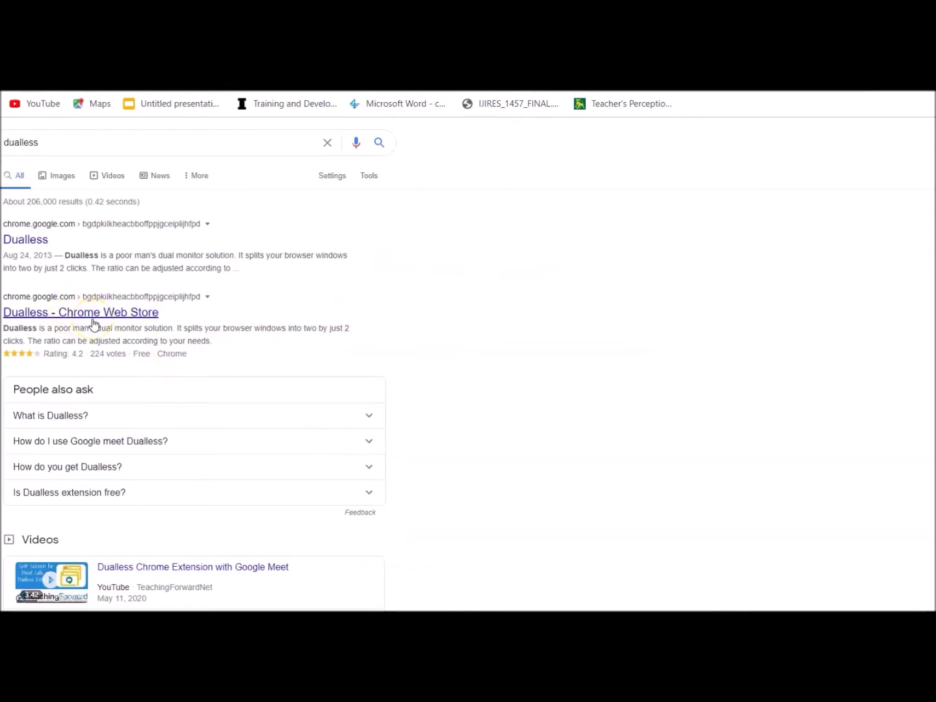
Open the Dualless Chrome Web Store result, add the extension to the browser, and dismiss the installation notice.
{"action": "left_click", "coordinate": [57, 321]}
{"action": "left_click", "coordinate": [53, 314]}
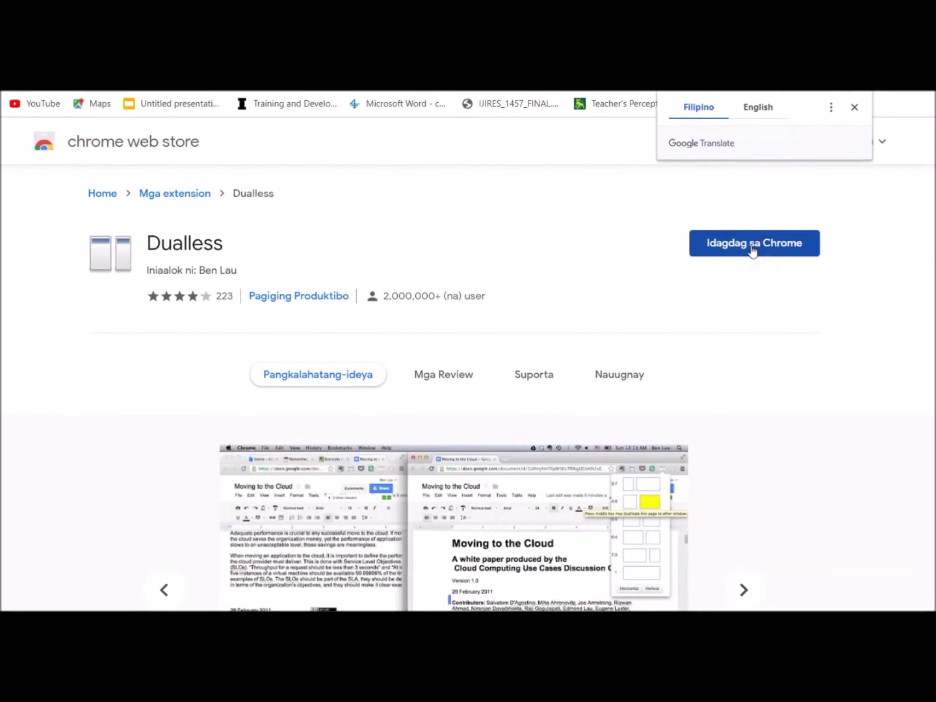
{"action": "left_click", "coordinate": [752, 251]}
{"action": "left_click", "coordinate": [474, 214]}
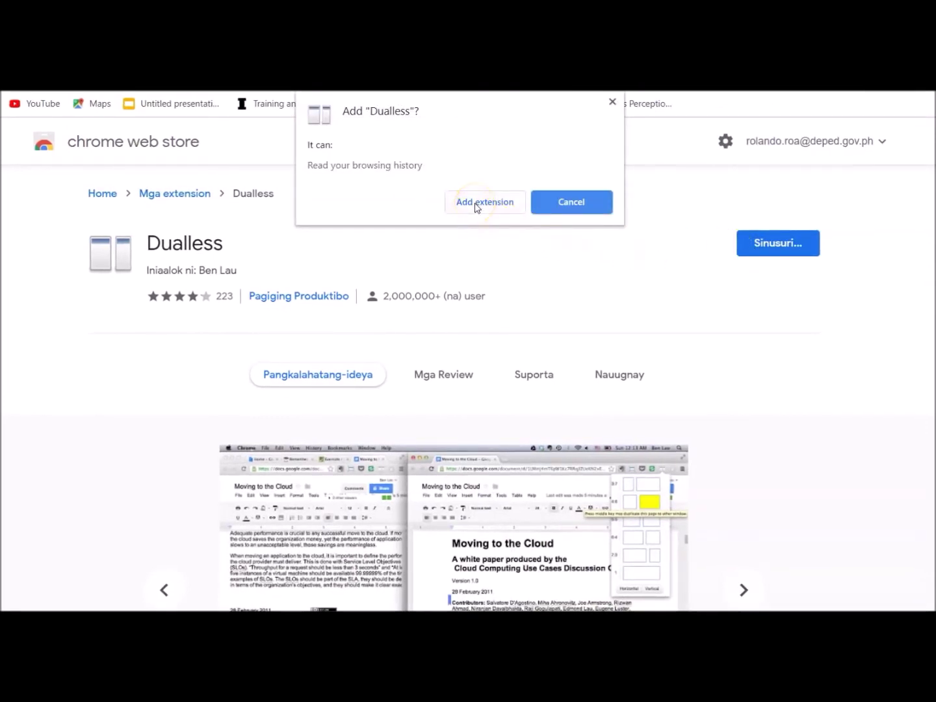
{"action": "left_click", "coordinate": [474, 206]}
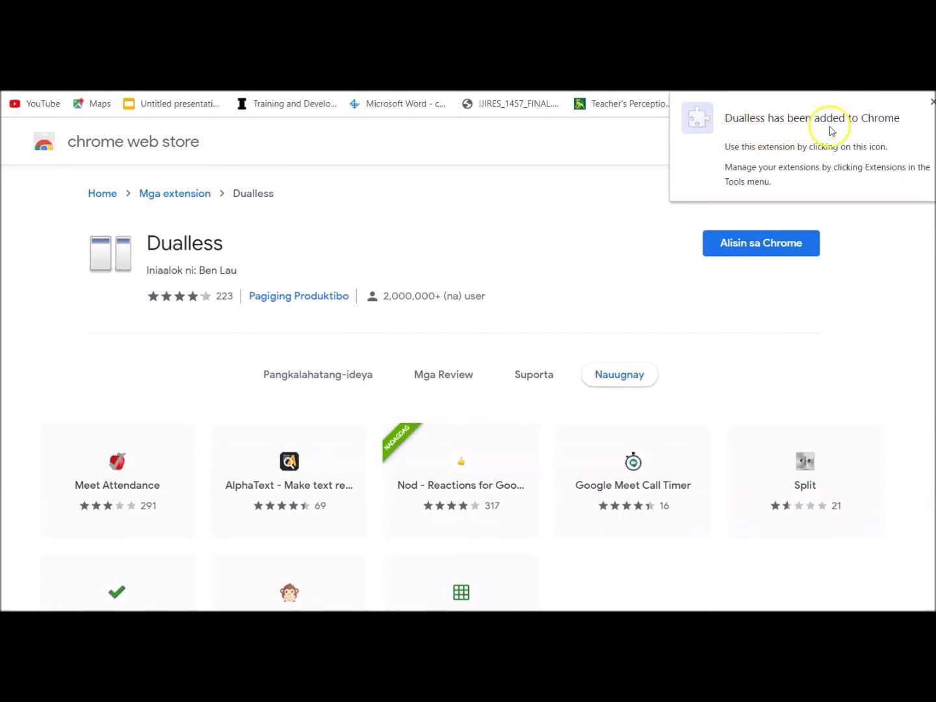
{"action": "left_click", "coordinate": [931, 102]}
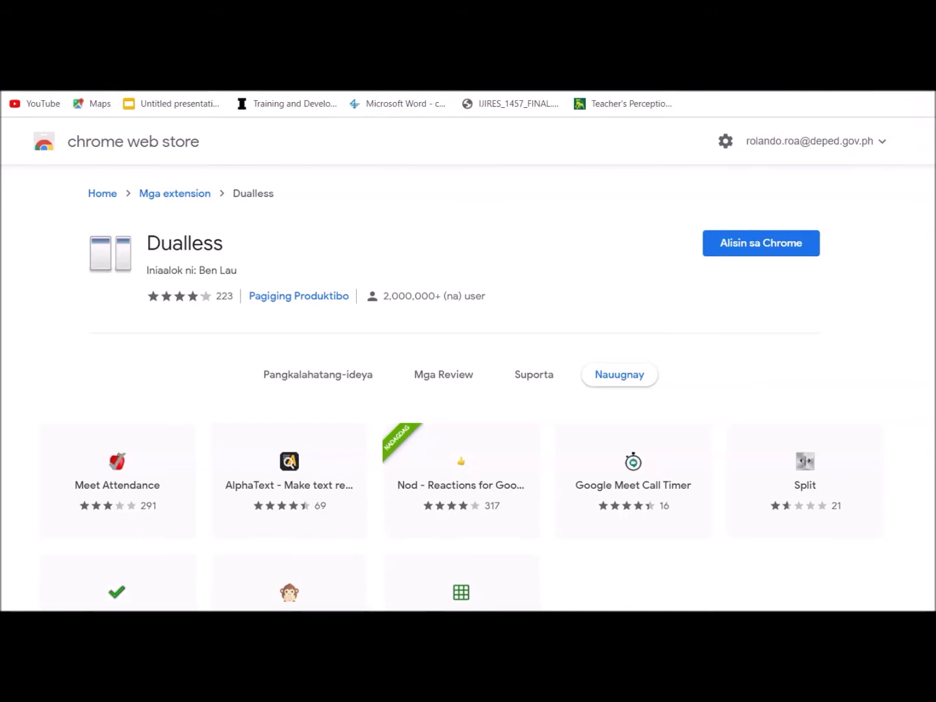
Pin the Dualless extension so its icon stays in the browser's toolbar.
{"action": "left_click", "coordinate": [926, 90]}
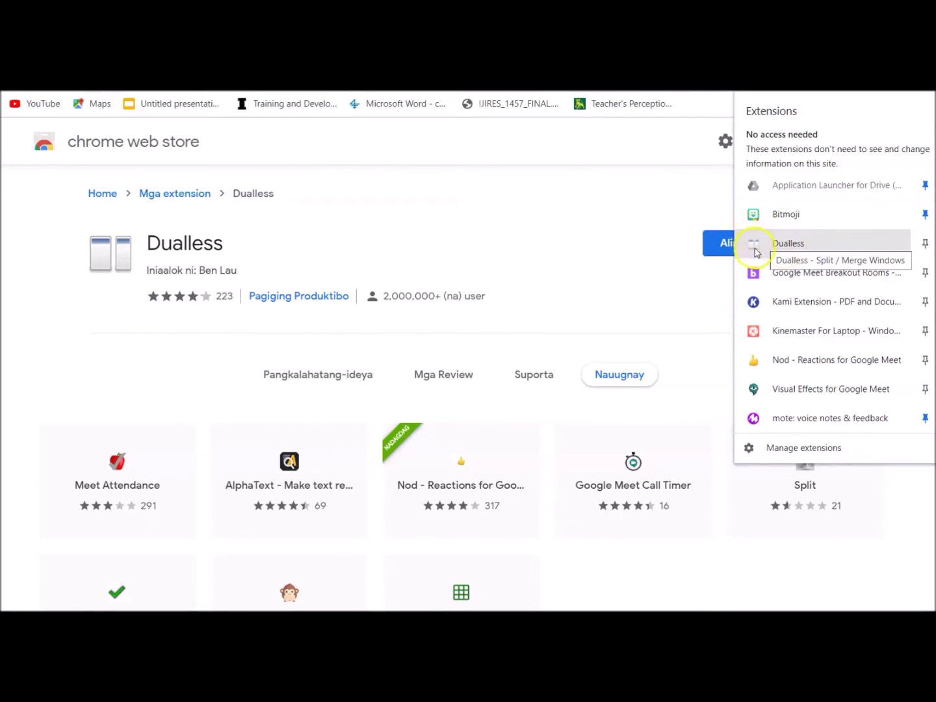
{"action": "left_click", "coordinate": [923, 244]}
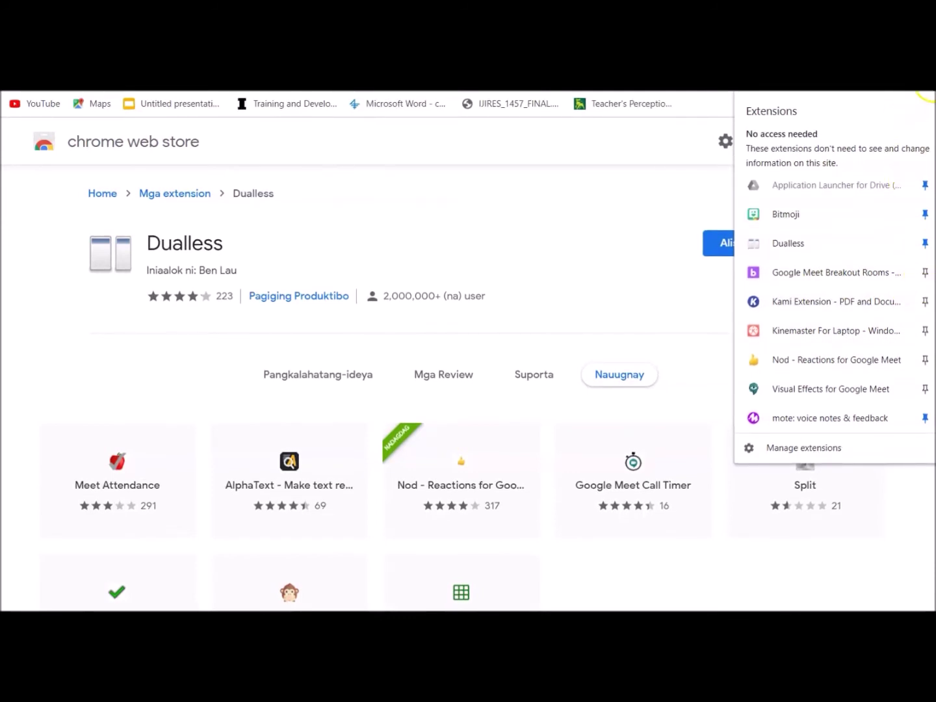
{"action": "left_click", "coordinate": [930, 95]}
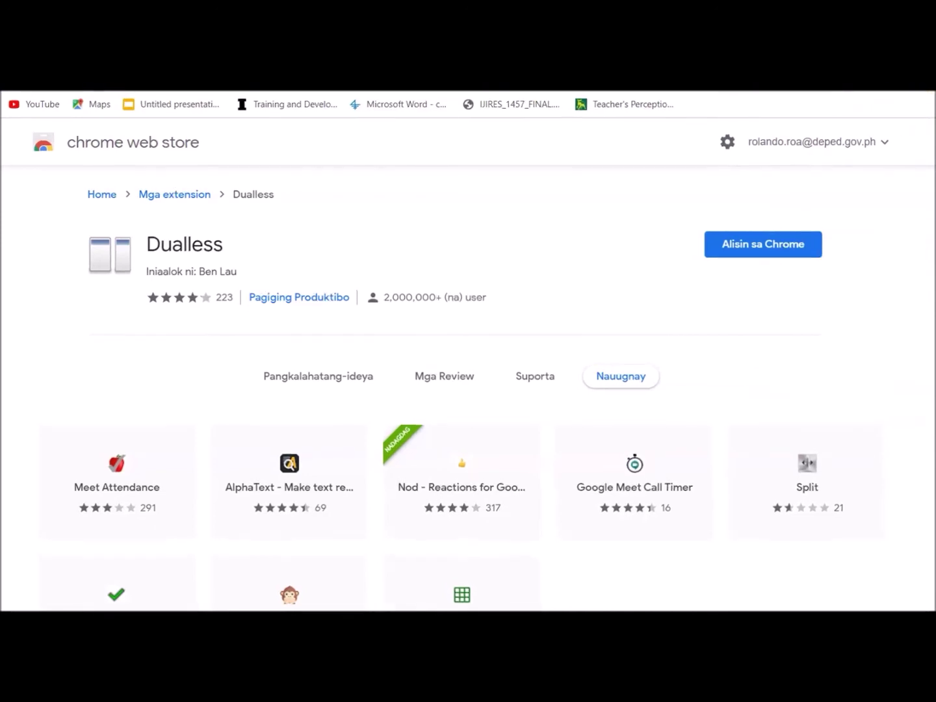
Open Google Meet in a new tab and start a new meeting without a code or nickname.
{"action": "key", "text": "ctrl+t"}
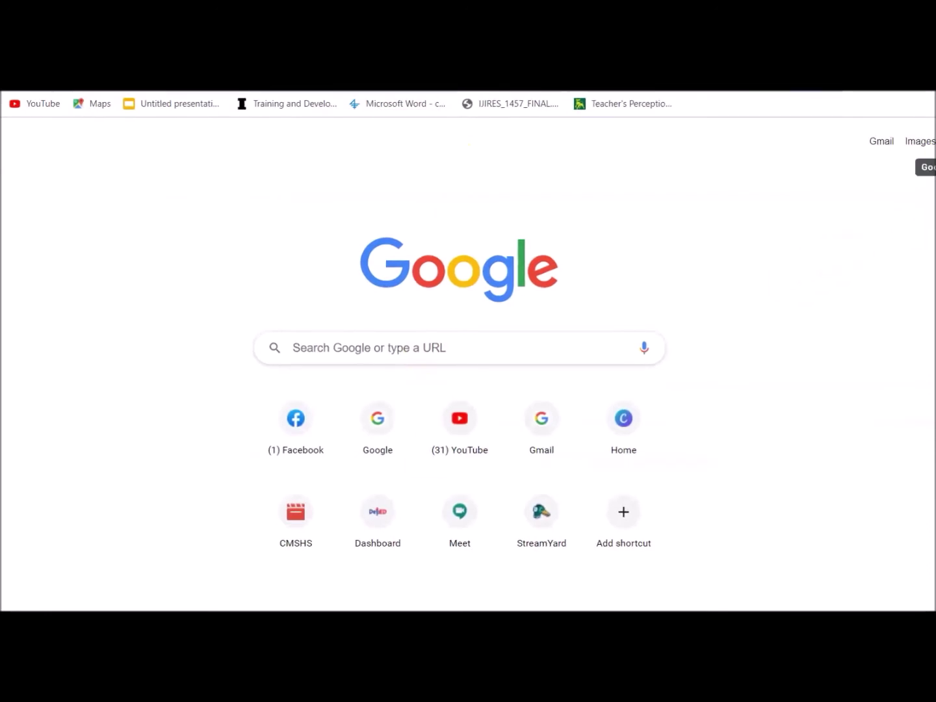
{"action": "left_click", "coordinate": [935, 141]}
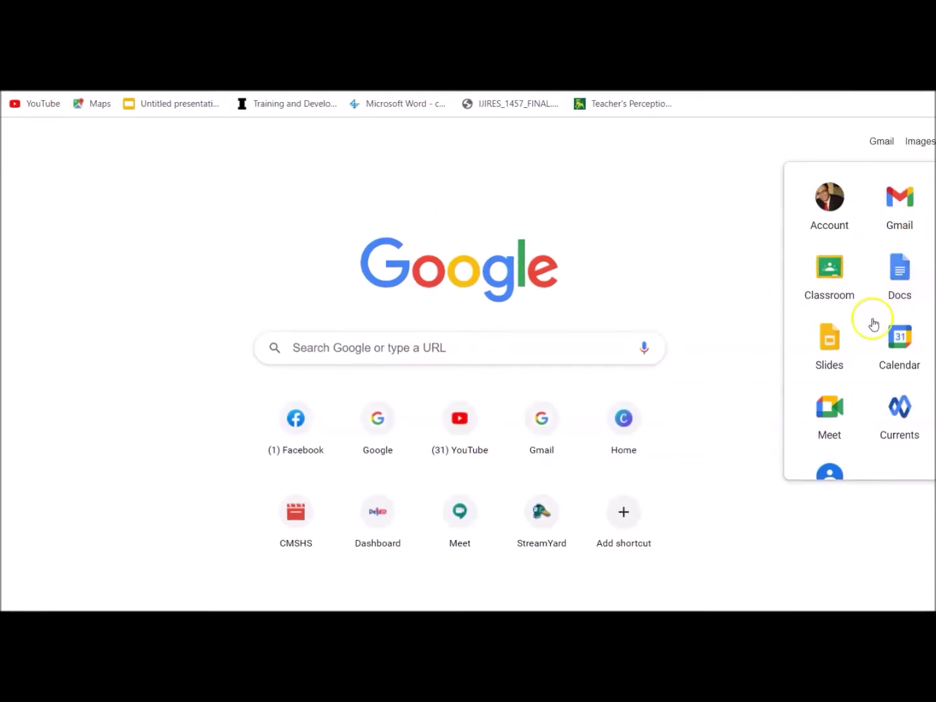
{"action": "scroll", "coordinate": [848, 349], "scroll_direction": "down", "scroll_amount": 2}
{"action": "left_click", "coordinate": [829, 270]}
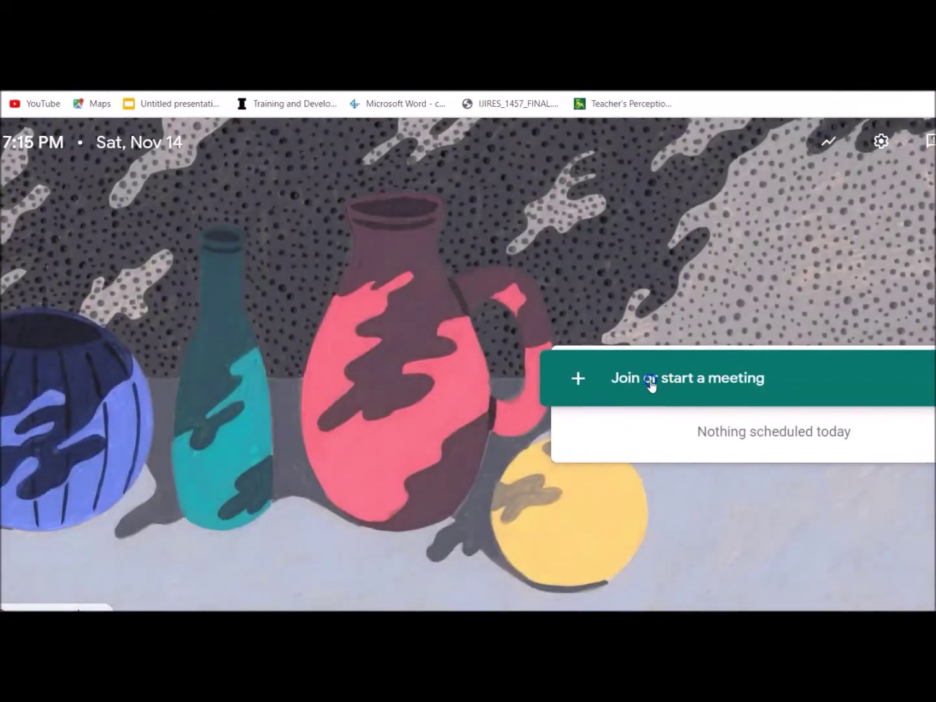
{"action": "left_click", "coordinate": [650, 385]}
{"action": "left_click", "coordinate": [575, 470]}
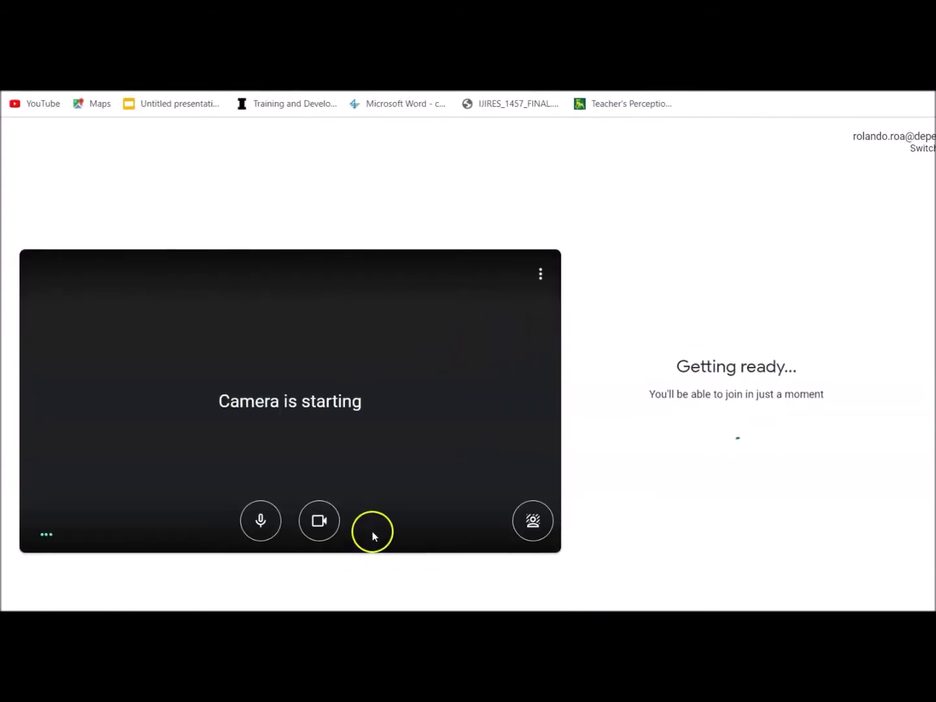
Join the meeting with the camera and microphone turned off, and dismiss the invitation details.
{"action": "left_click", "coordinate": [320, 528]}
{"action": "left_click", "coordinate": [319, 526]}
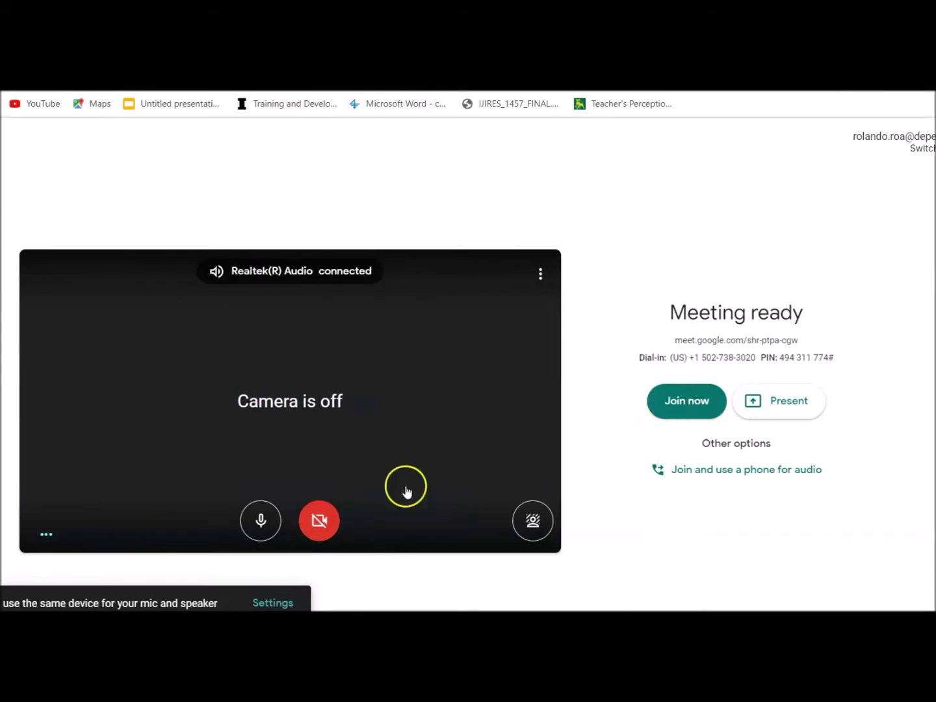
{"action": "left_click", "coordinate": [260, 520]}
{"action": "left_click", "coordinate": [698, 408]}
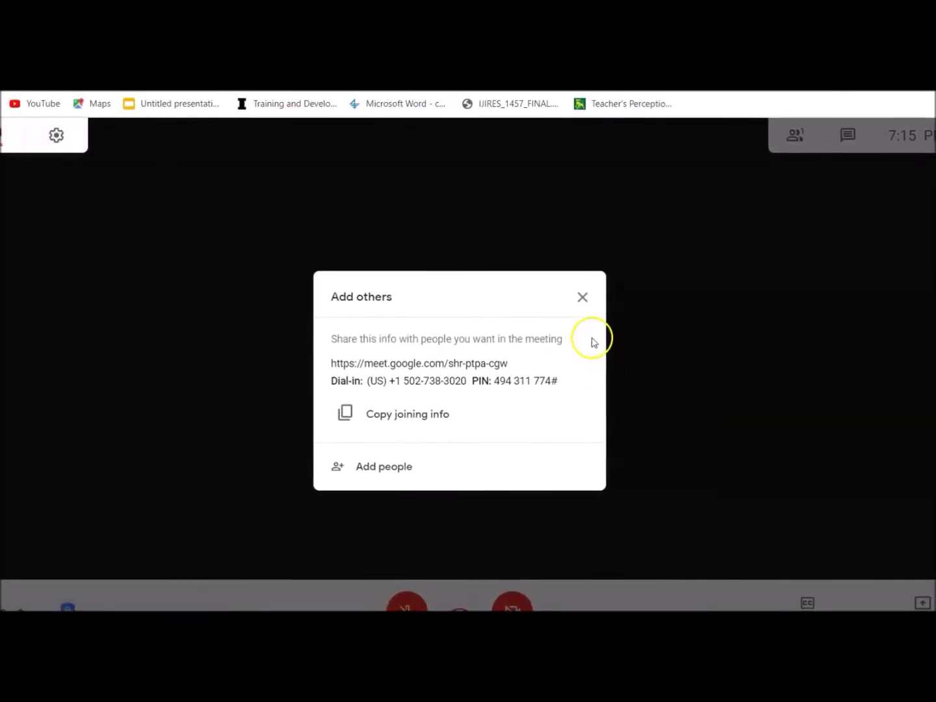
{"action": "left_click", "coordinate": [584, 300]}
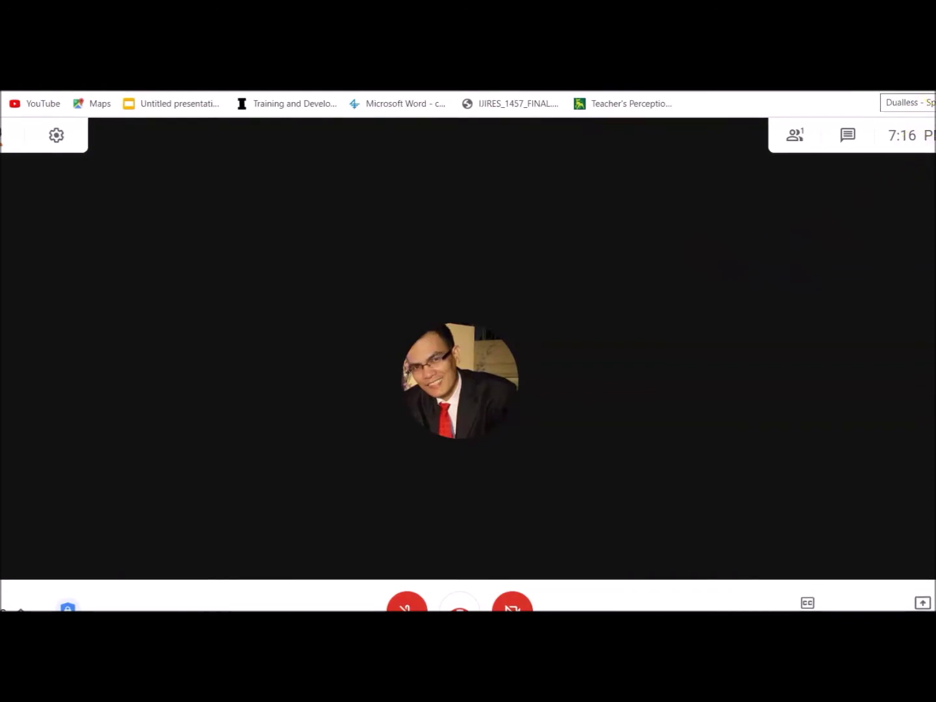
Try the Dualless 3:7 split with the meeting in the larger pane, and restore the meeting window to full size.
{"action": "left_click", "coordinate": [880, 83]}
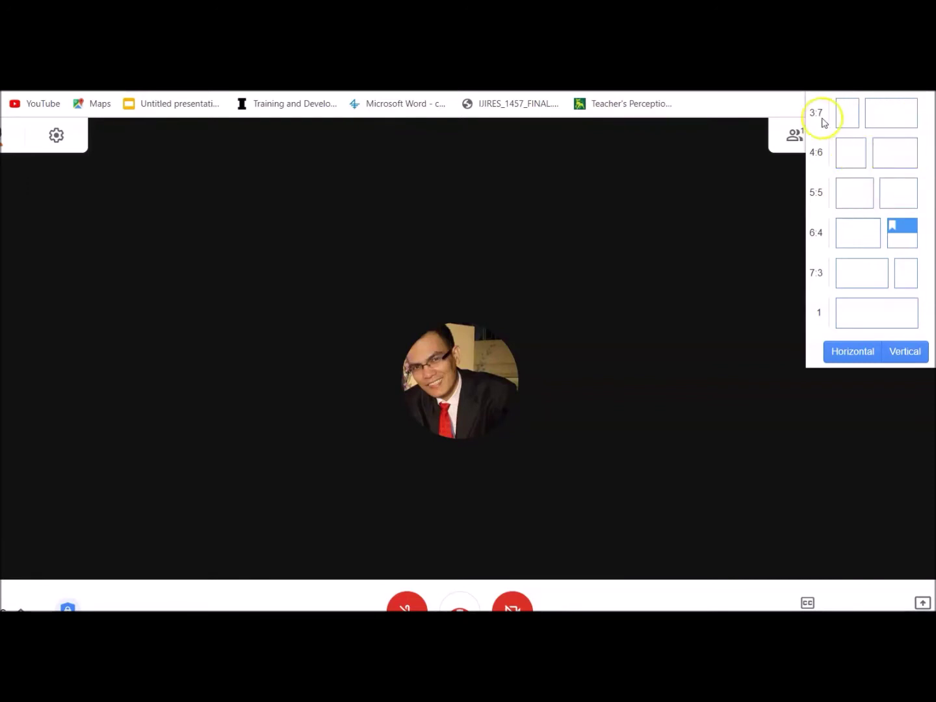
{"action": "left_click", "coordinate": [889, 122]}
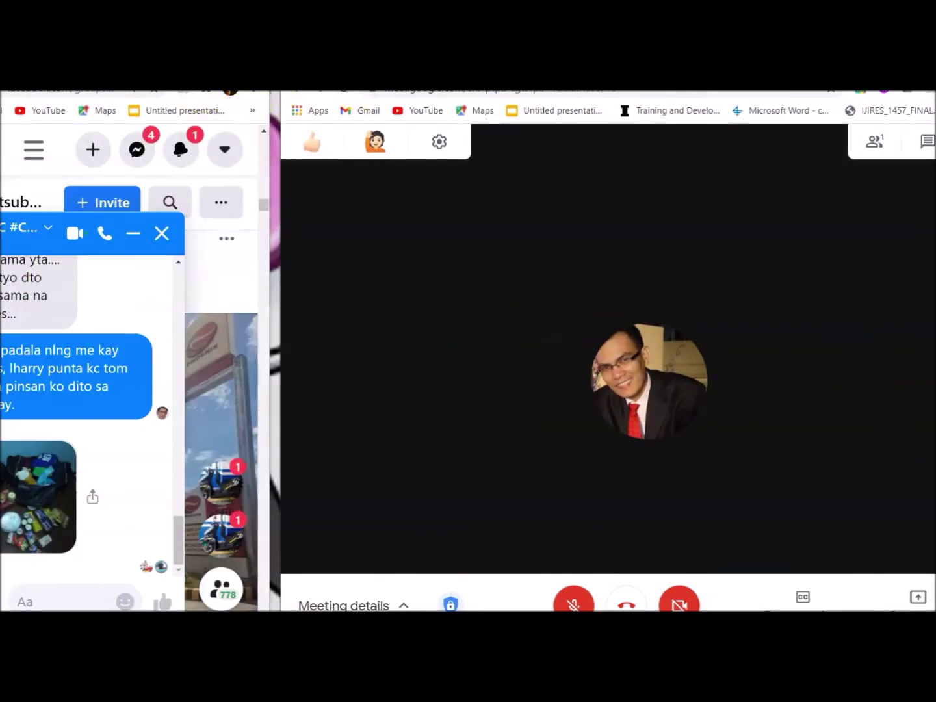
{"action": "key", "text": "super+Up"}
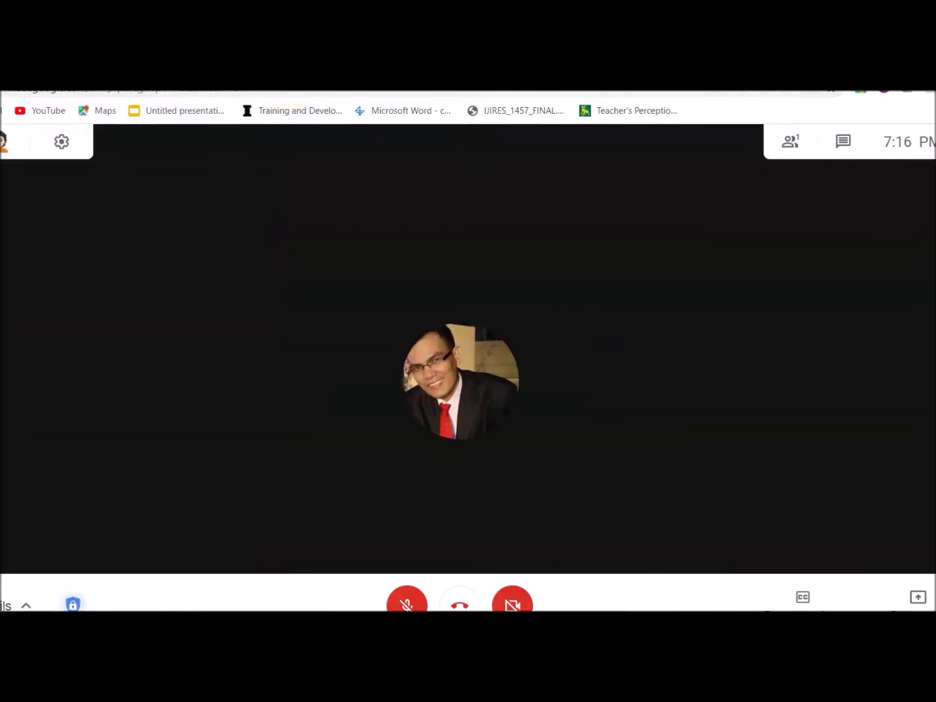
Open YouTube in a new tab and open the "HOW TO HAVE A VISUAL EFFECTS WHILE USING GOOGLE MEET" video from the account's own channel.
{"action": "key", "text": "ctrl+t"}
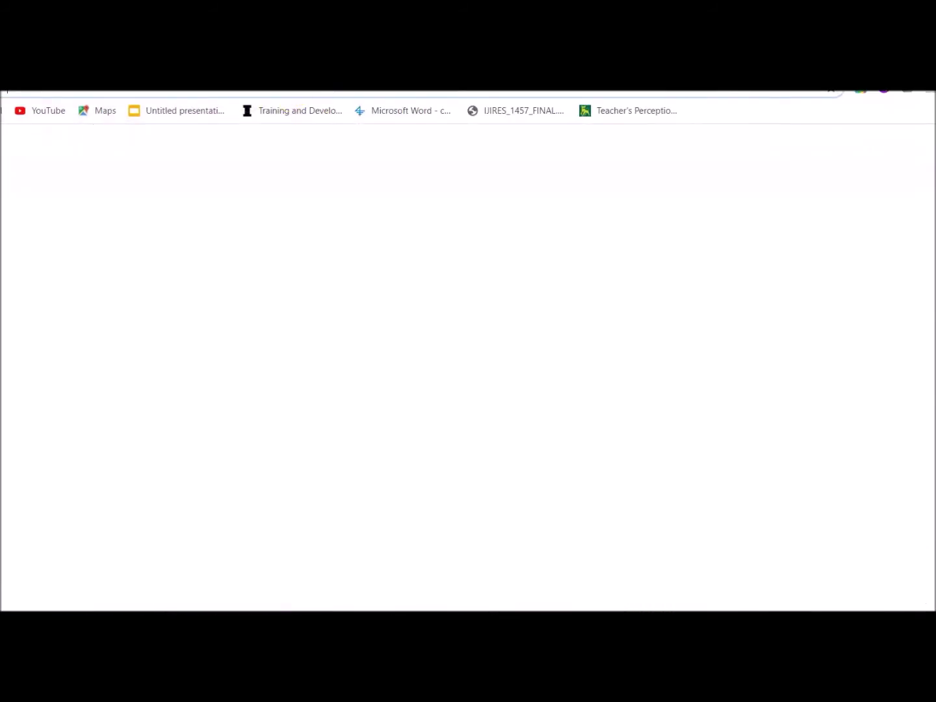
{"action": "left_click", "coordinate": [448, 430]}
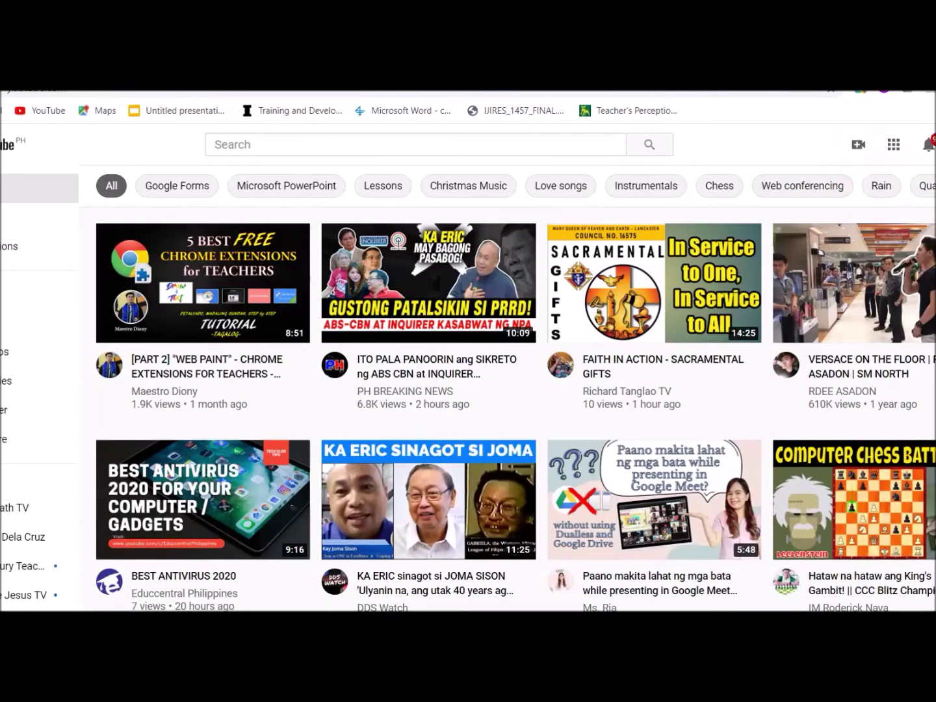
{"action": "left_click", "coordinate": [935, 144]}
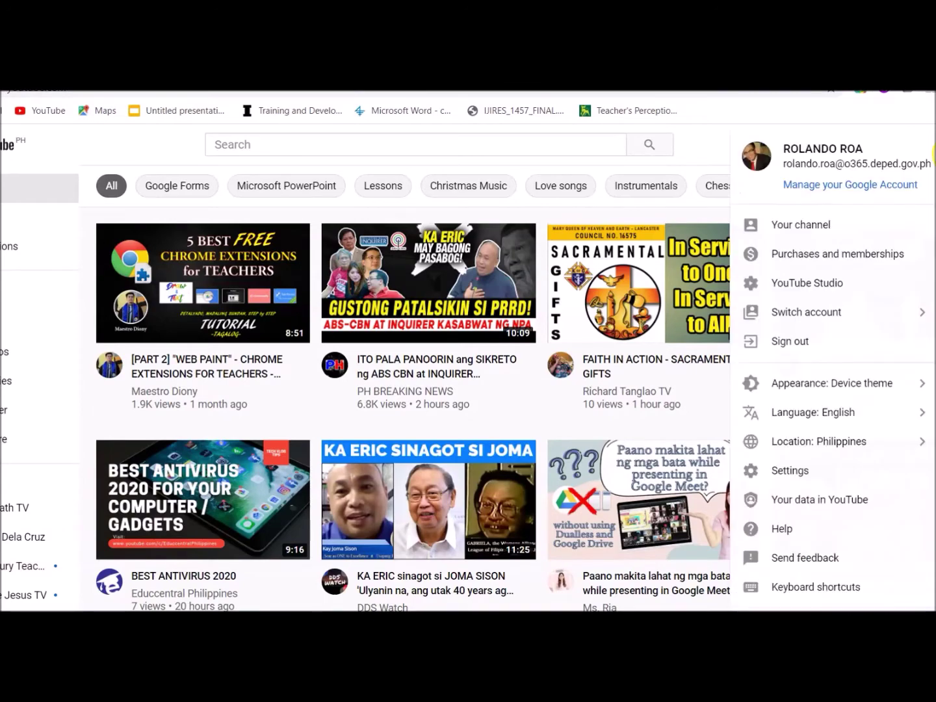
{"action": "left_click", "coordinate": [796, 226]}
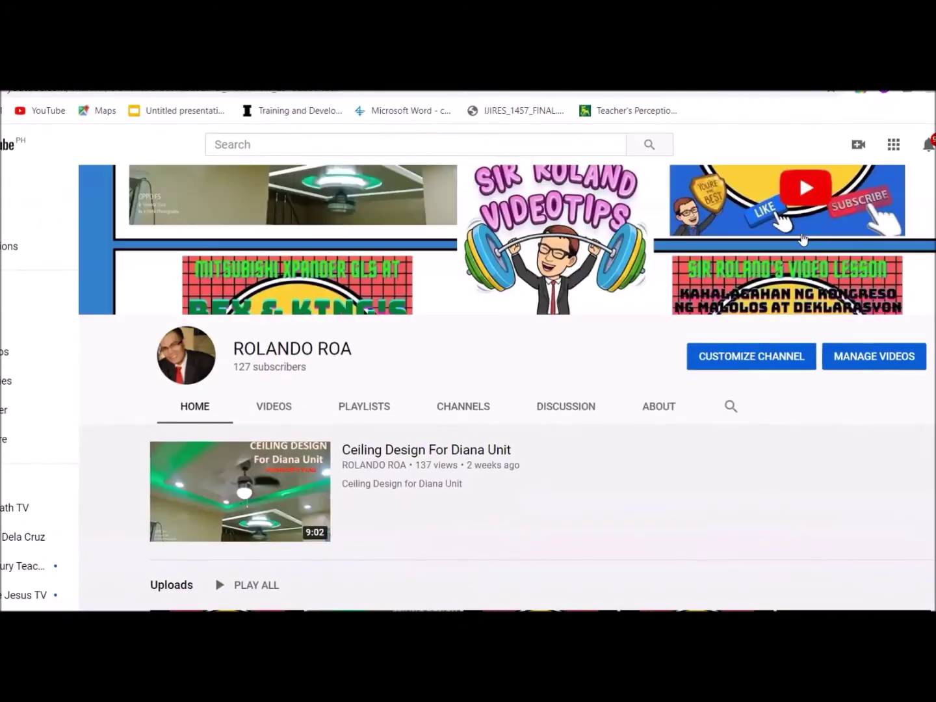
{"action": "scroll", "coordinate": [372, 424], "scroll_direction": "down", "scroll_amount": 3}
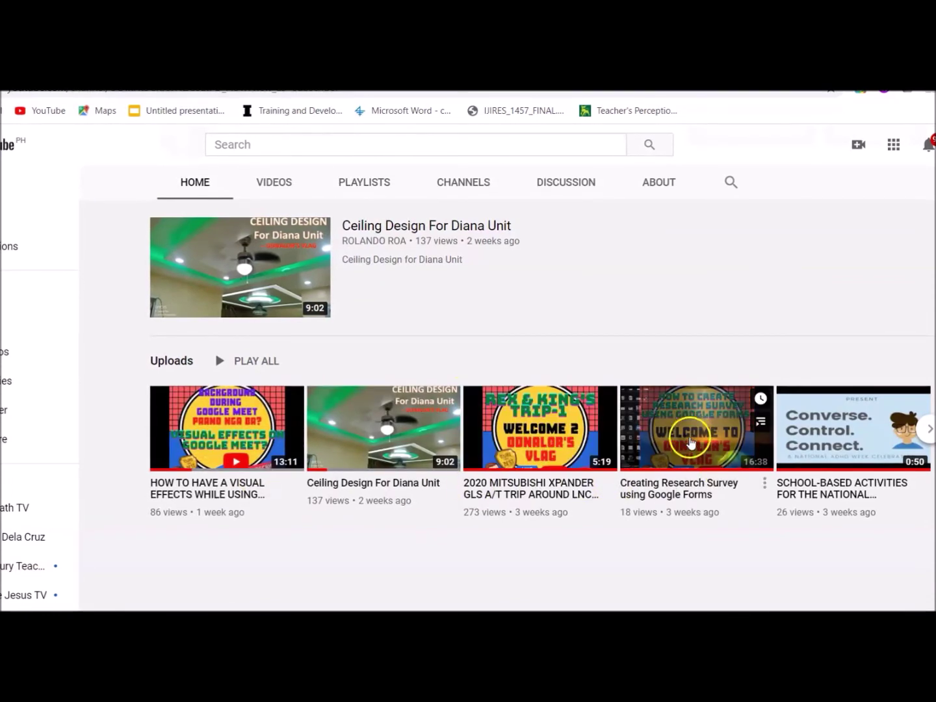
{"action": "left_click", "coordinate": [195, 432]}
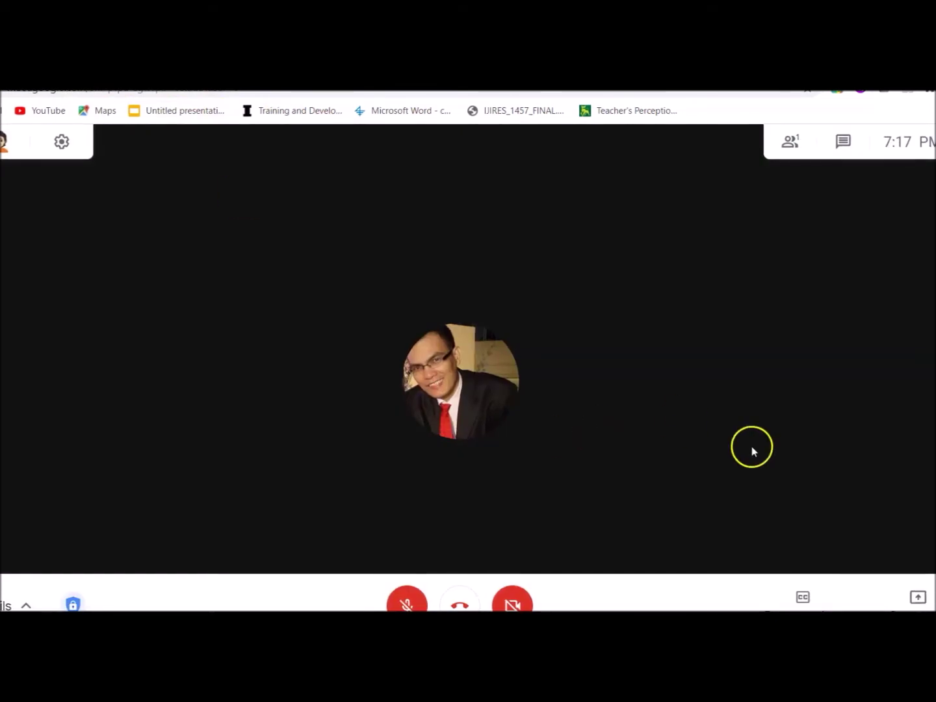
Present the YouTube video's browser tab in the meeting with Share audio enabled.
{"action": "left_click", "coordinate": [917, 599]}
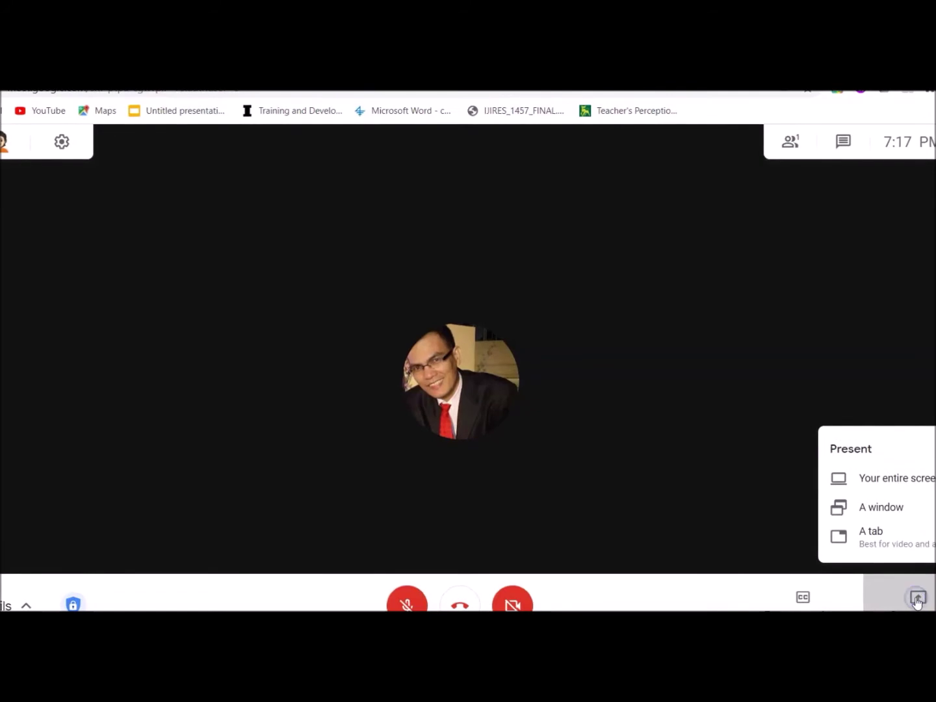
{"action": "left_click", "coordinate": [875, 534]}
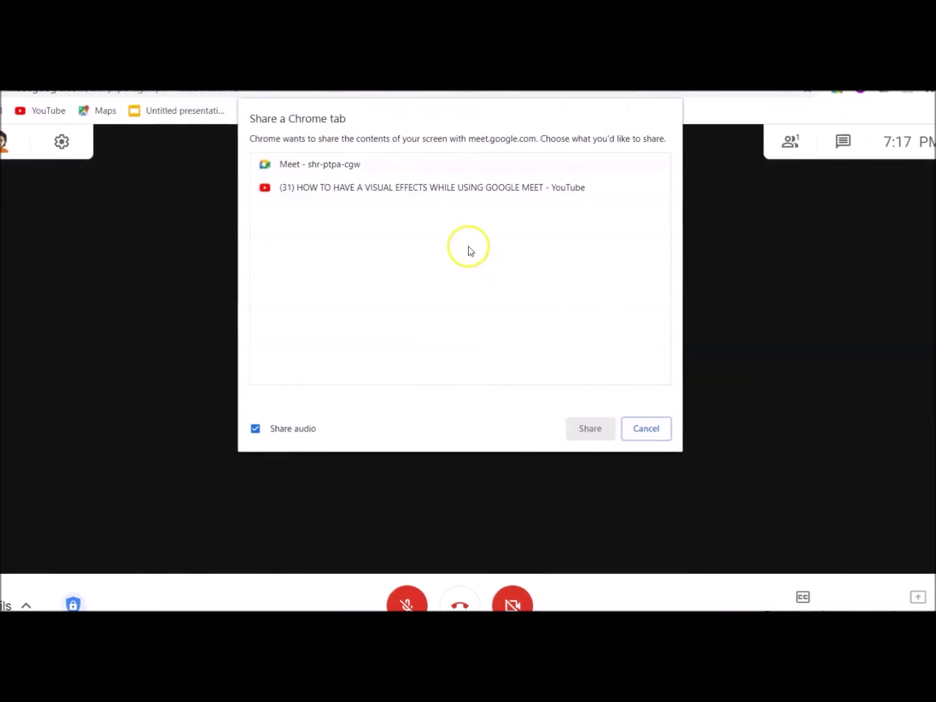
{"action": "left_click", "coordinate": [427, 191]}
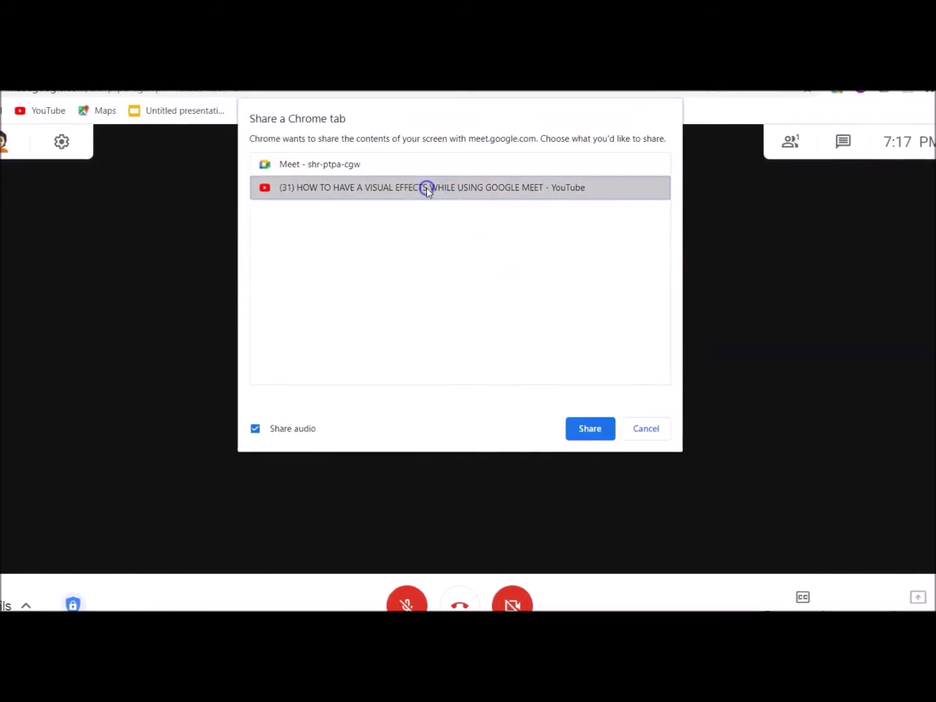
{"action": "left_click", "coordinate": [583, 435]}
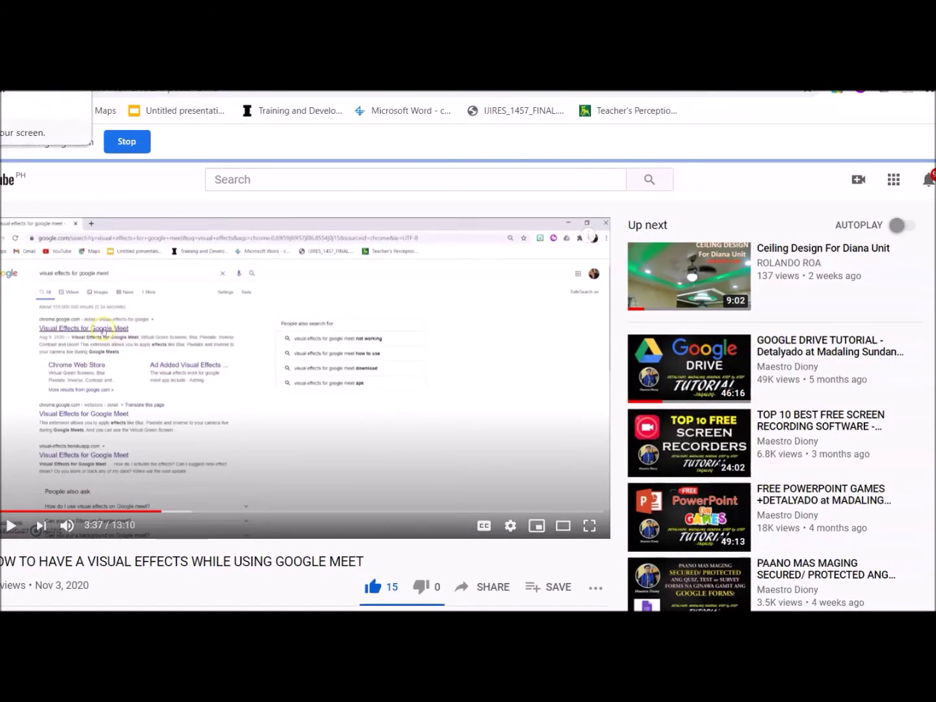
Switch the presentation to share the Meet tab instead, check the YouTube tab, and return to the meeting.
{"action": "left_click", "coordinate": [26, 93]}
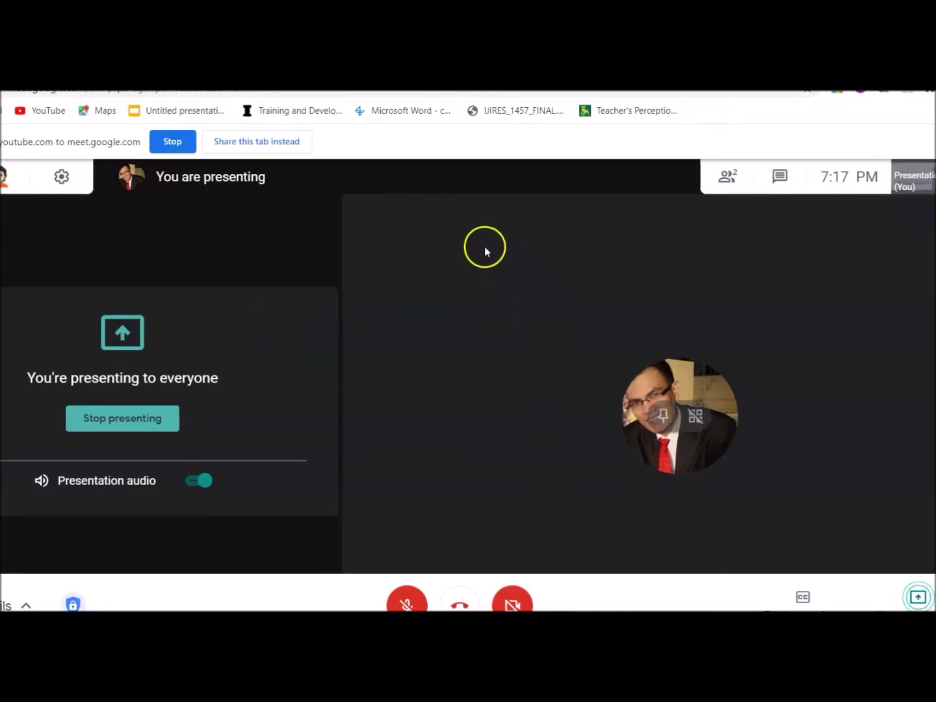
{"action": "left_click", "coordinate": [260, 143]}
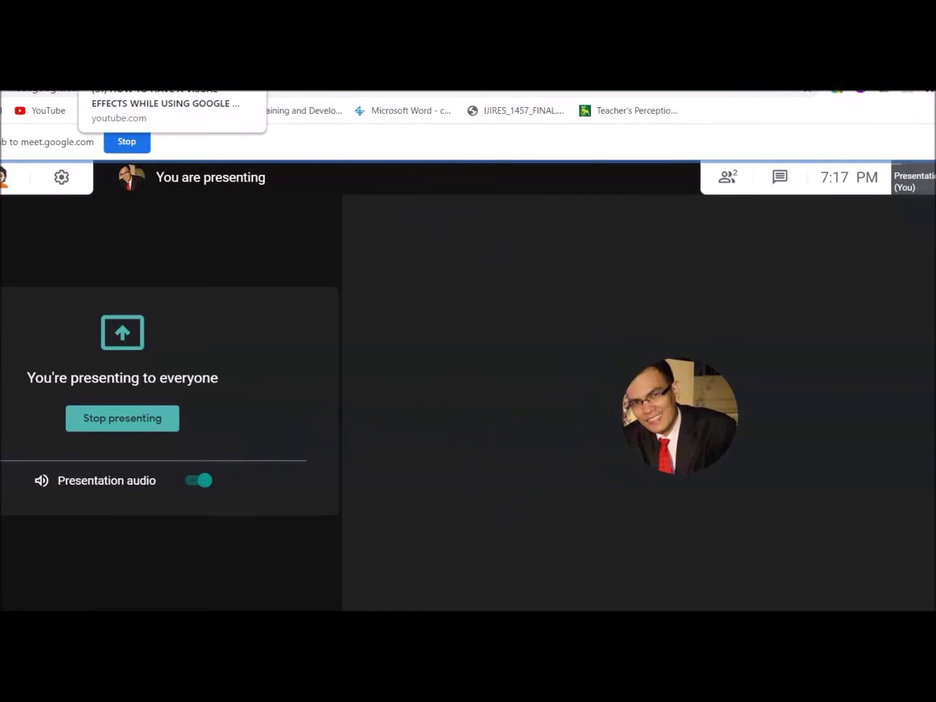
{"action": "left_click", "coordinate": [169, 83]}
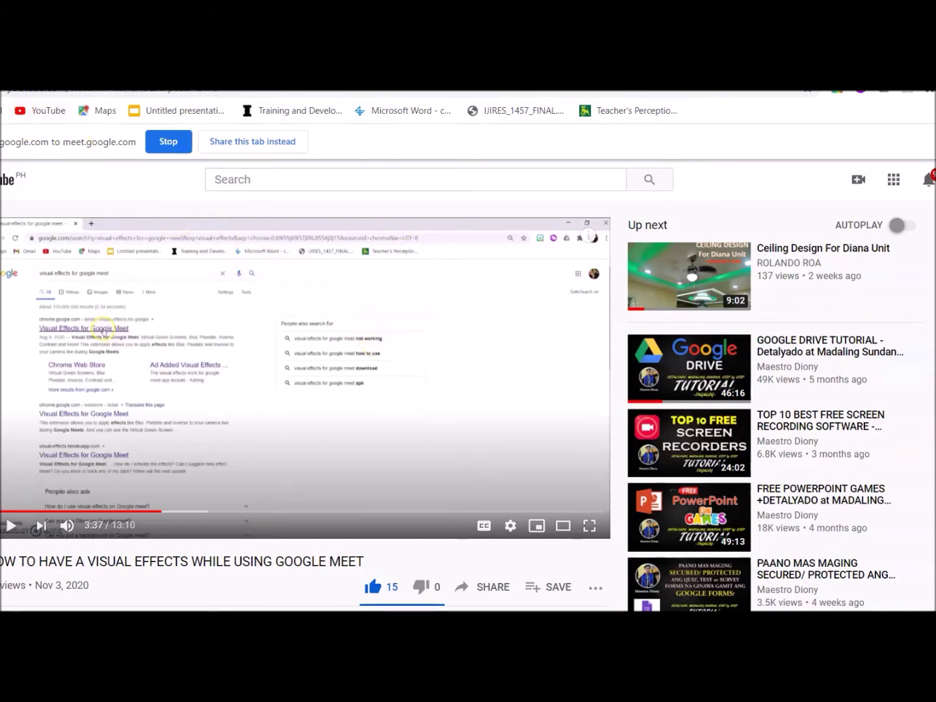
{"action": "left_click", "coordinate": [33, 83]}
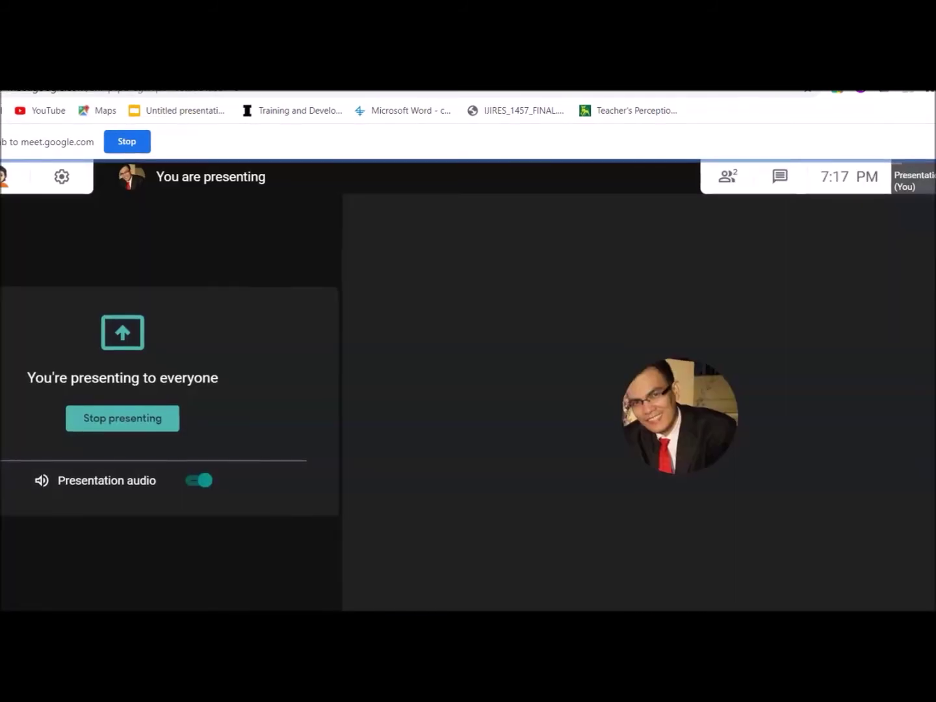
Split the windows 3:7 with Dualless, placing the meeting in the larger pane, and skip the YouTube video forward to about 6:11.
{"action": "left_click", "coordinate": [909, 96]}
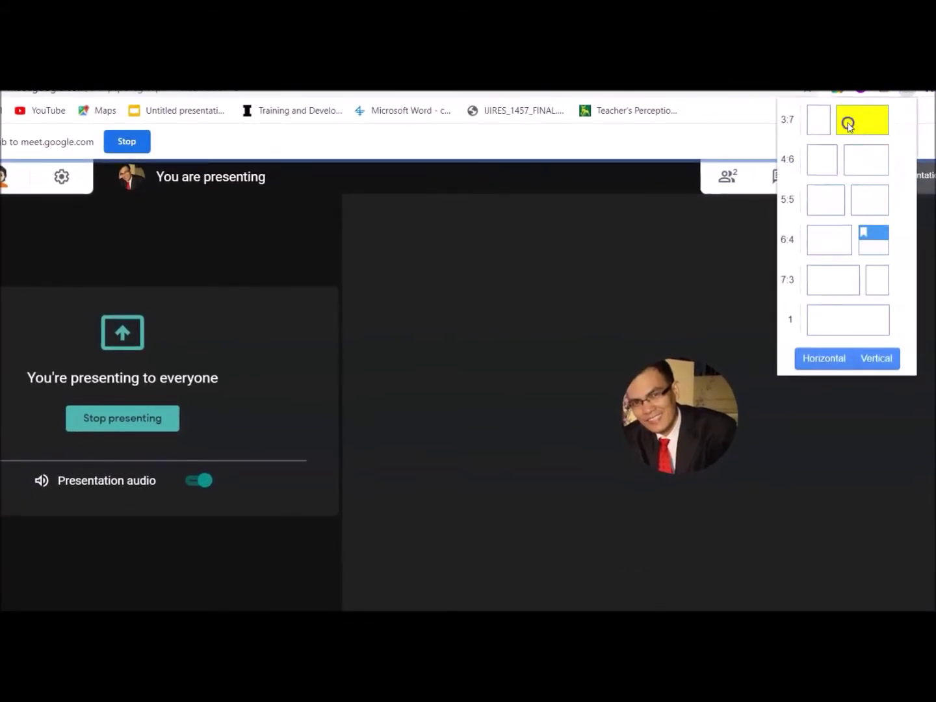
{"action": "left_click", "coordinate": [849, 123]}
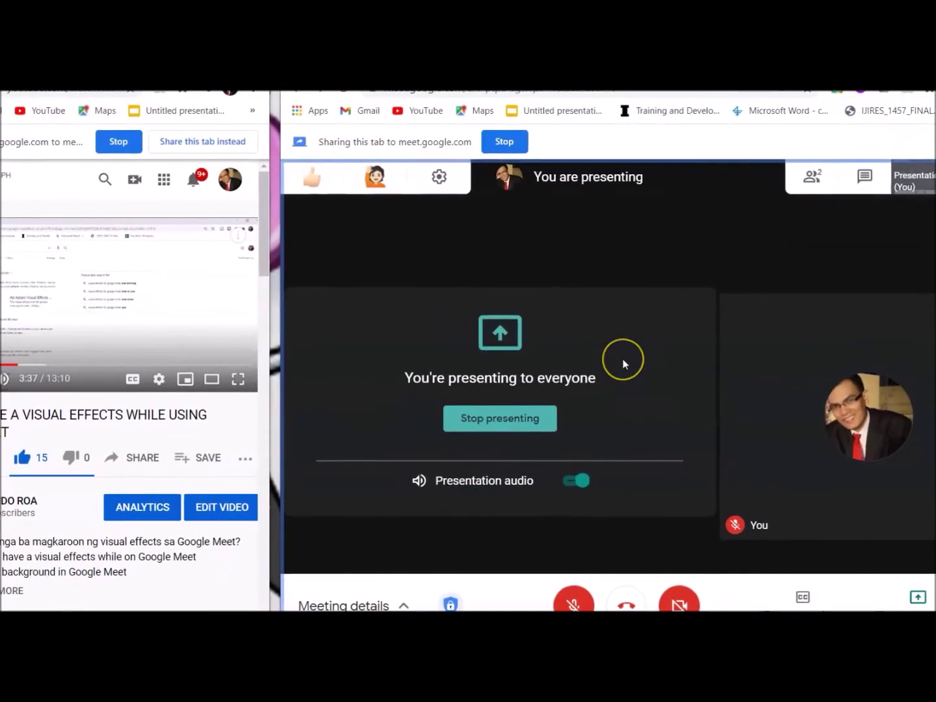
{"action": "left_click", "coordinate": [511, 370]}
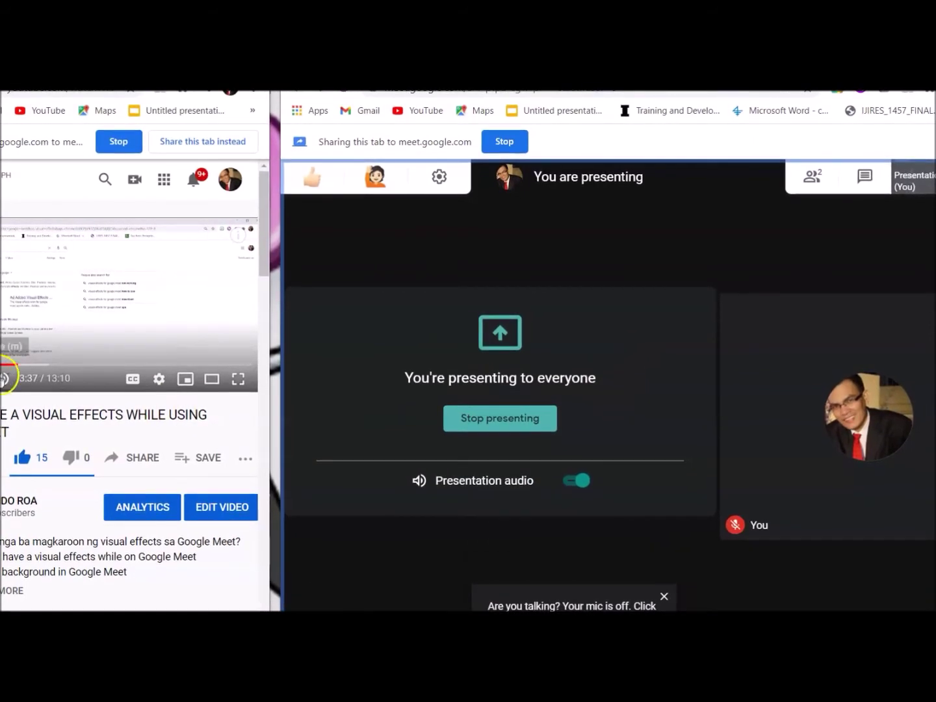
{"action": "left_click_drag", "start_coordinate": [17, 366], "coordinate": [78, 364]}
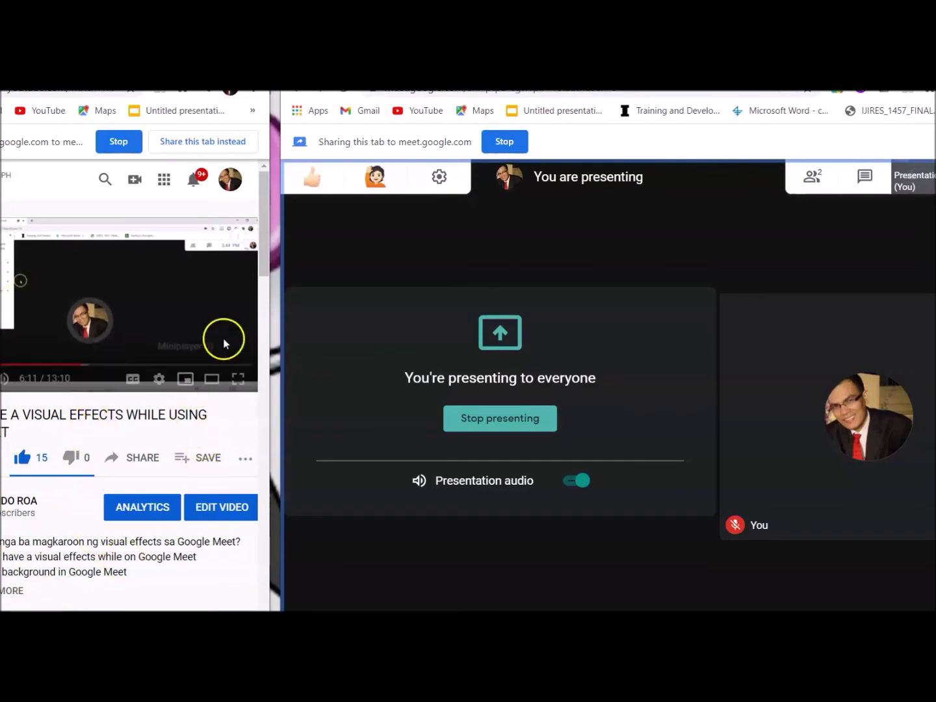
Split the YouTube and meeting windows into equal halves with Dualless and close the meeting details pane.
{"action": "left_click", "coordinate": [234, 378]}
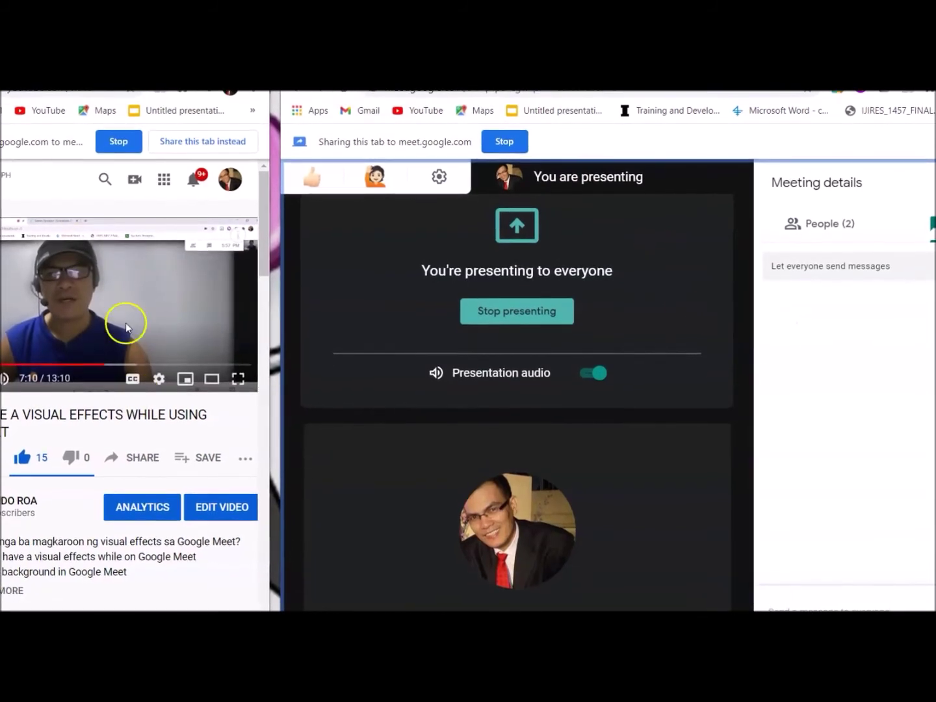
{"action": "left_click", "coordinate": [905, 95]}
{"action": "left_click", "coordinate": [853, 207]}
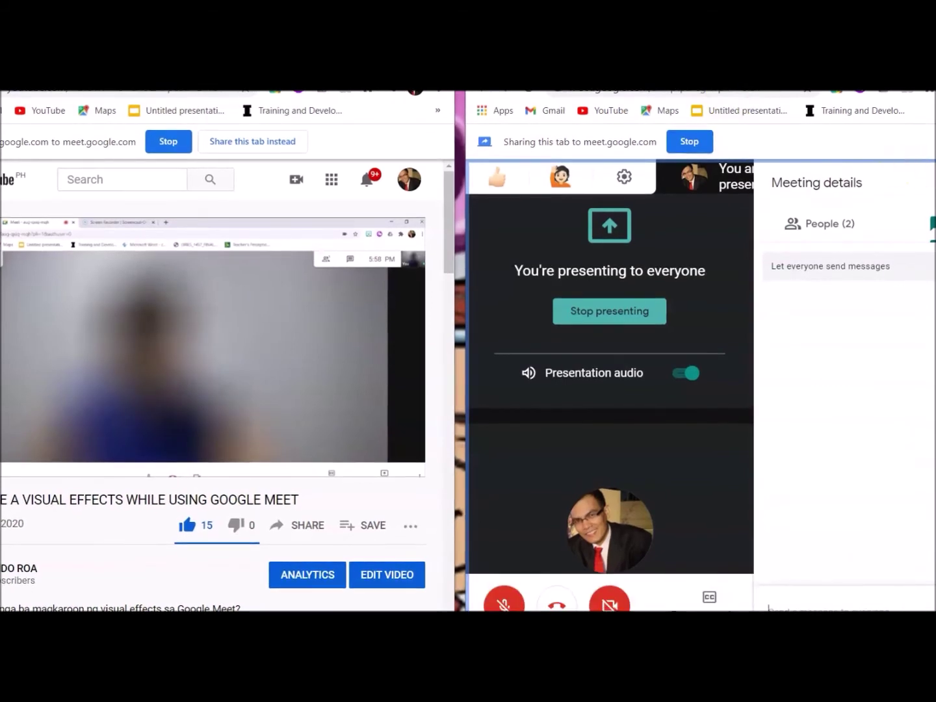
{"action": "left_click", "coordinate": [935, 182]}
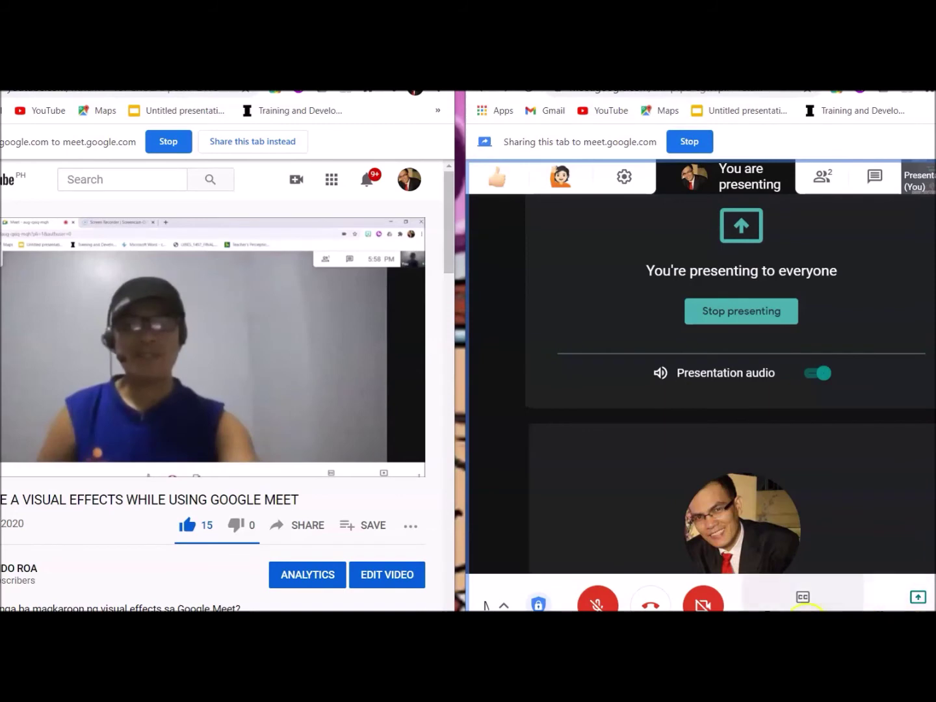
Examine the meeting's Change layout options and close them without changing the selection.
{"action": "left_click", "coordinate": [888, 607]}
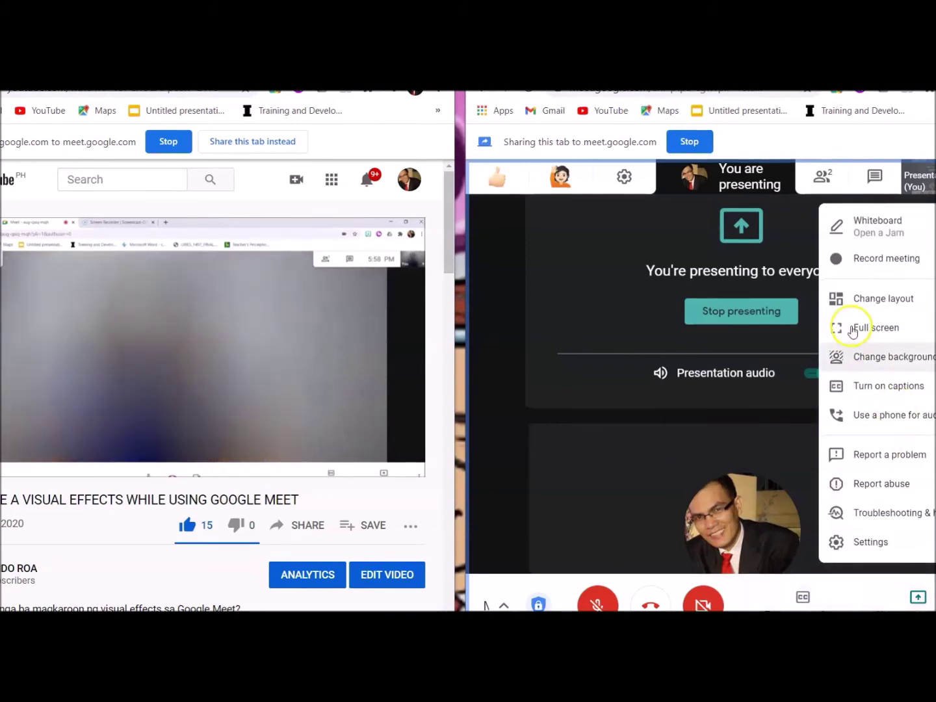
{"action": "left_click", "coordinate": [879, 298]}
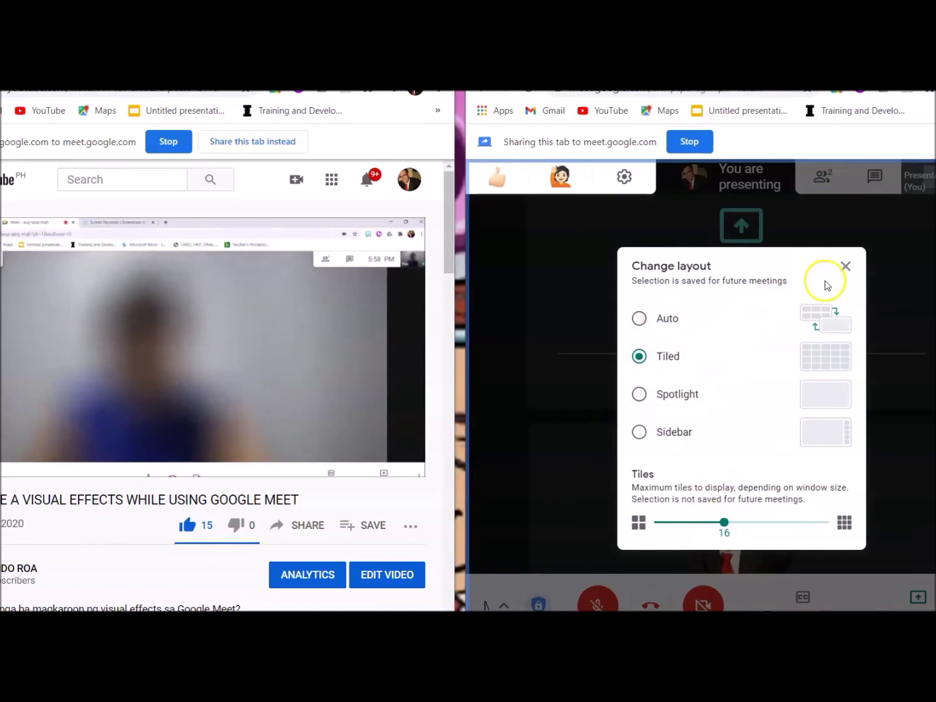
{"action": "left_click", "coordinate": [845, 268]}
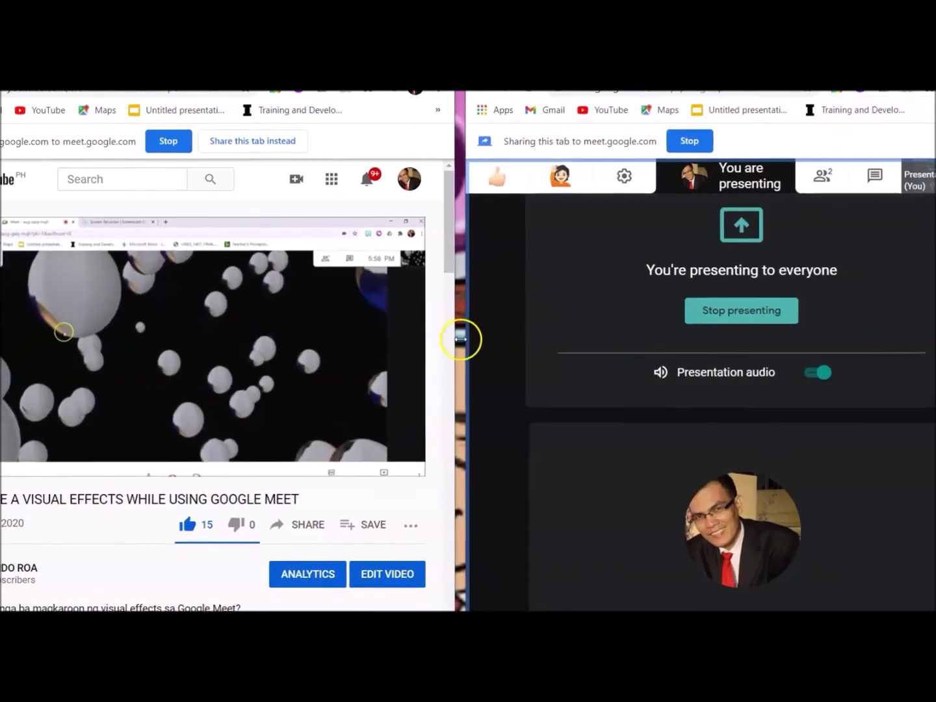
Resize the YouTube and meeting windows manually so their edges nearly meet, with the YouTube window slightly wider than half the screen.
{"action": "left_click_drag", "start_coordinate": [459, 340], "coordinate": [354, 347]}
{"action": "left_click_drag", "start_coordinate": [464, 335], "coordinate": [538, 333]}
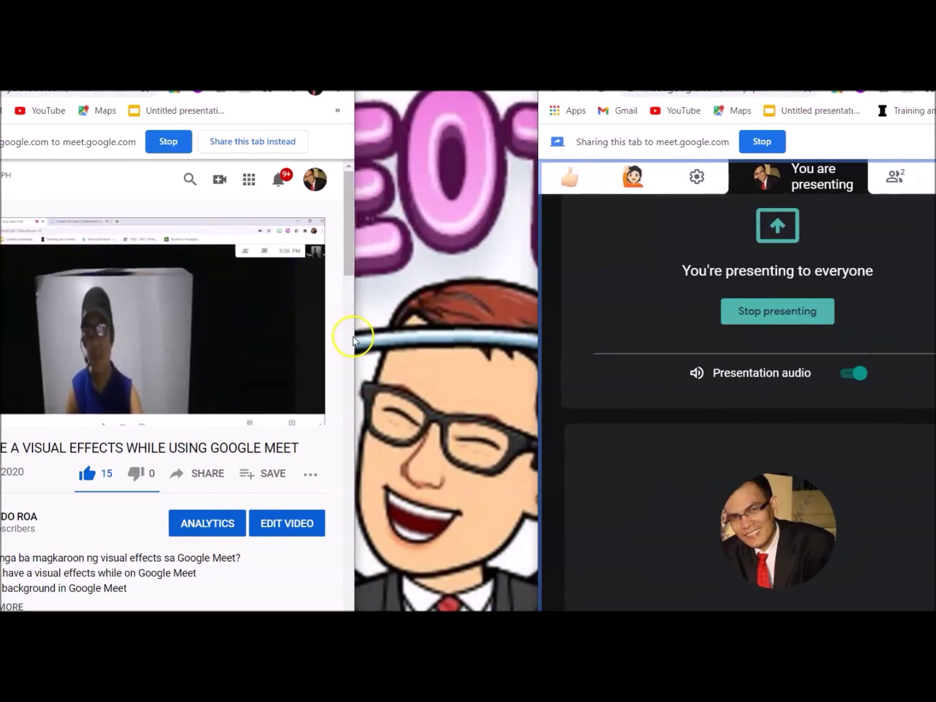
{"action": "left_click_drag", "start_coordinate": [356, 336], "coordinate": [490, 366]}
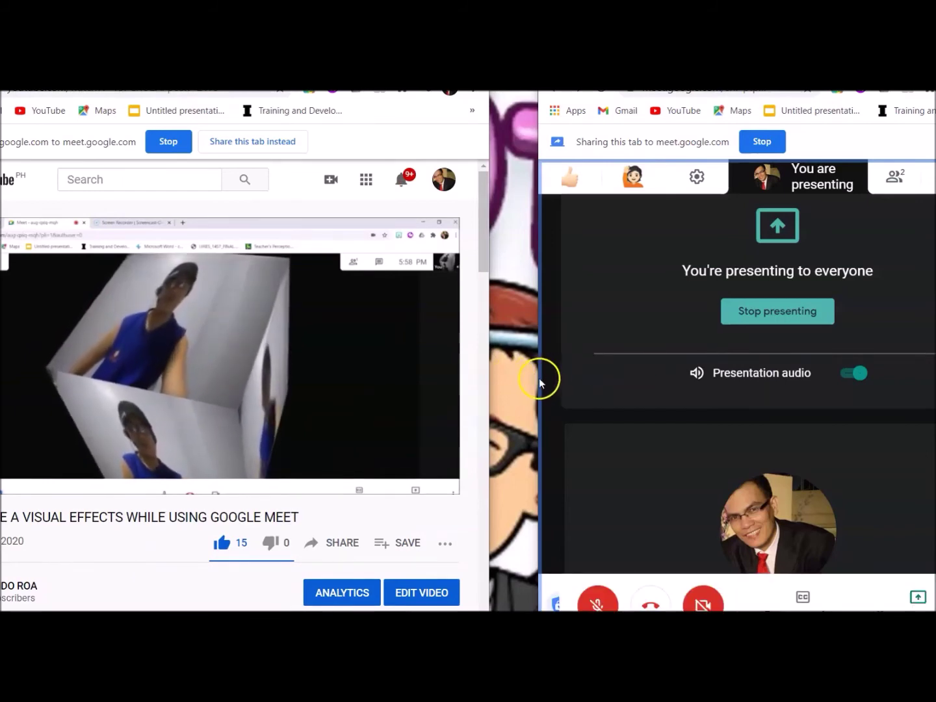
{"action": "left_click_drag", "start_coordinate": [540, 379], "coordinate": [478, 379]}
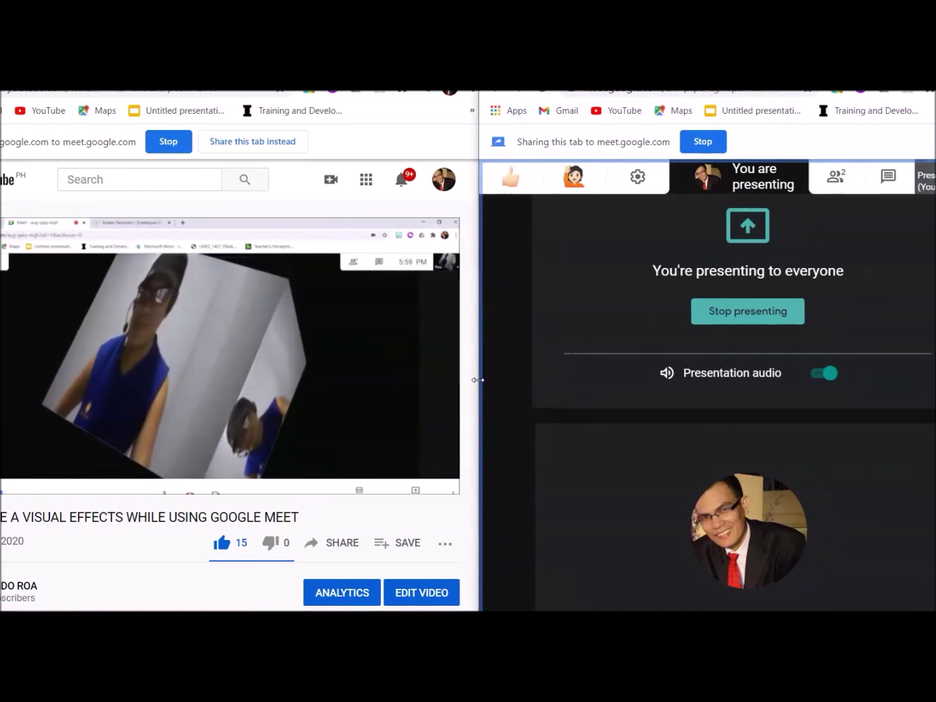